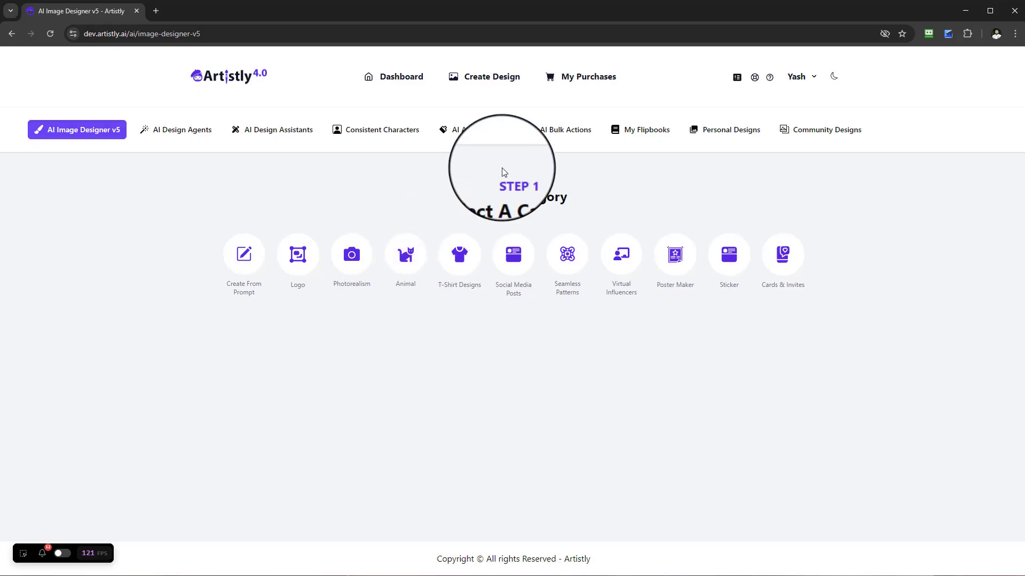
- Pick the Animal category under Step 1 to list its six styles, Animal Cooking through Real Life Animals
left_click(407, 251)
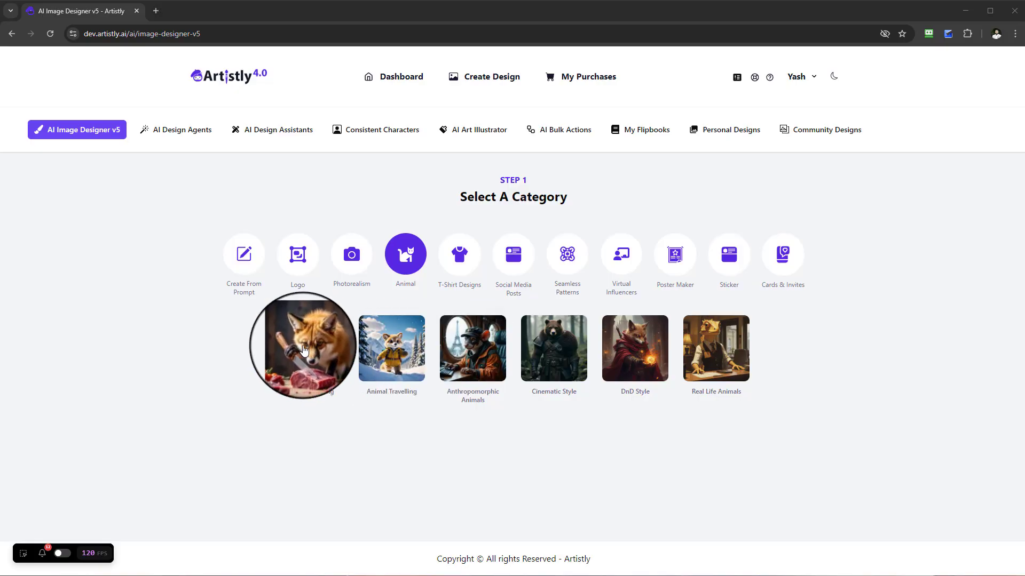
- Choose the Animal Cooking style and enter the prompt 'a lion is cooking a fish'
left_click(314, 363)
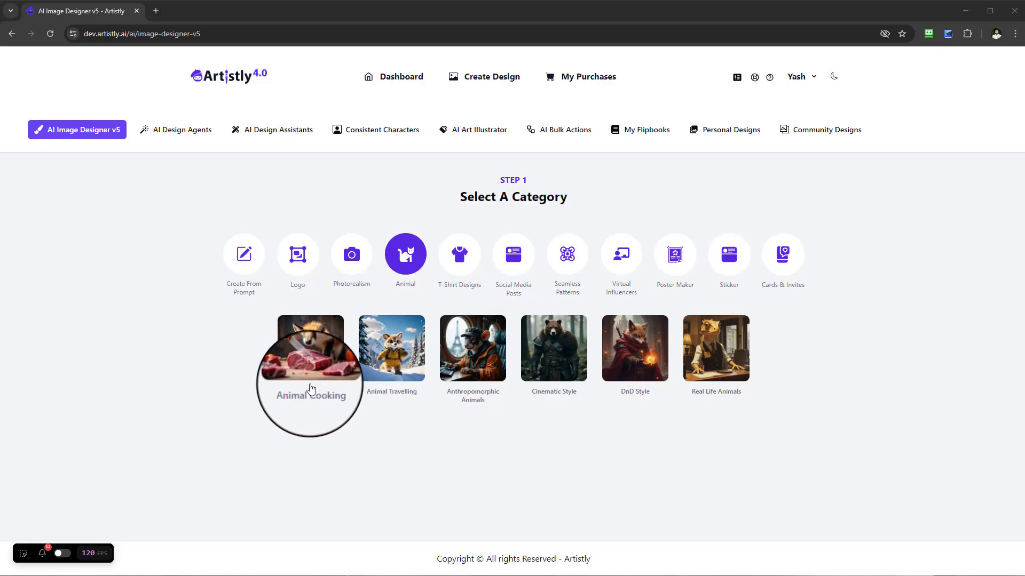
scroll(321, 277, "up", 2)
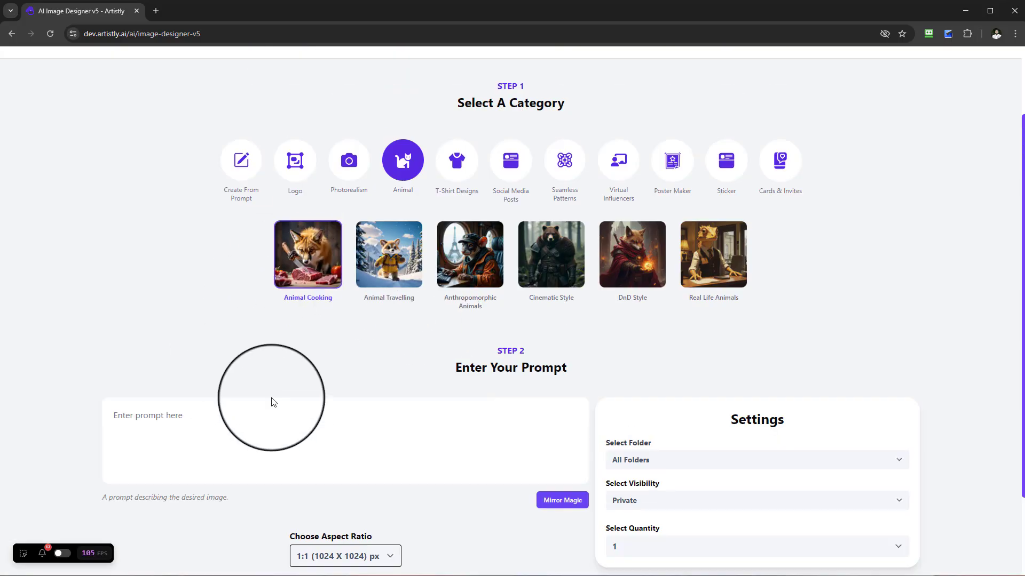
scroll(270, 395, "down", 1)
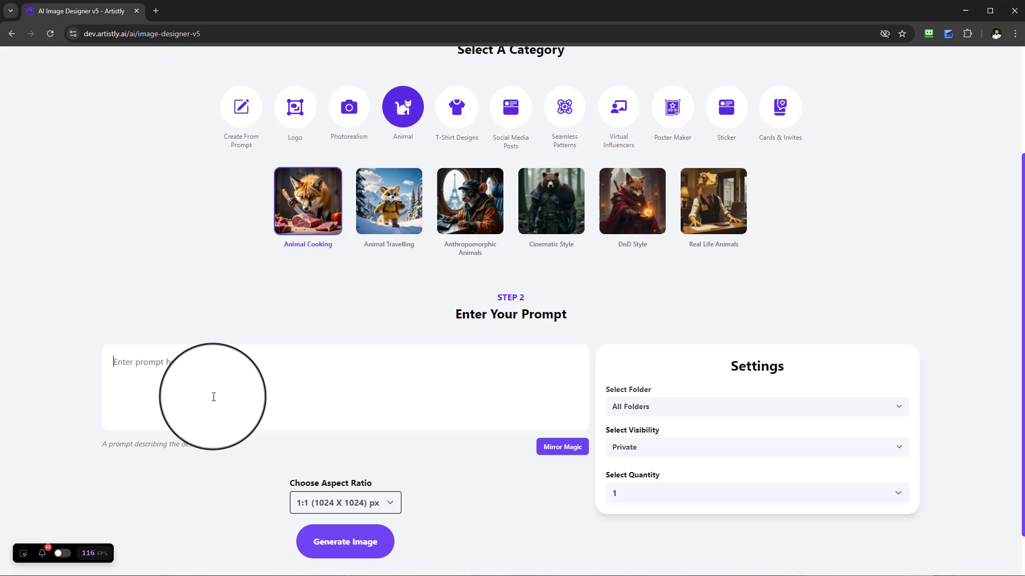
type("a lion is cooking a fish")
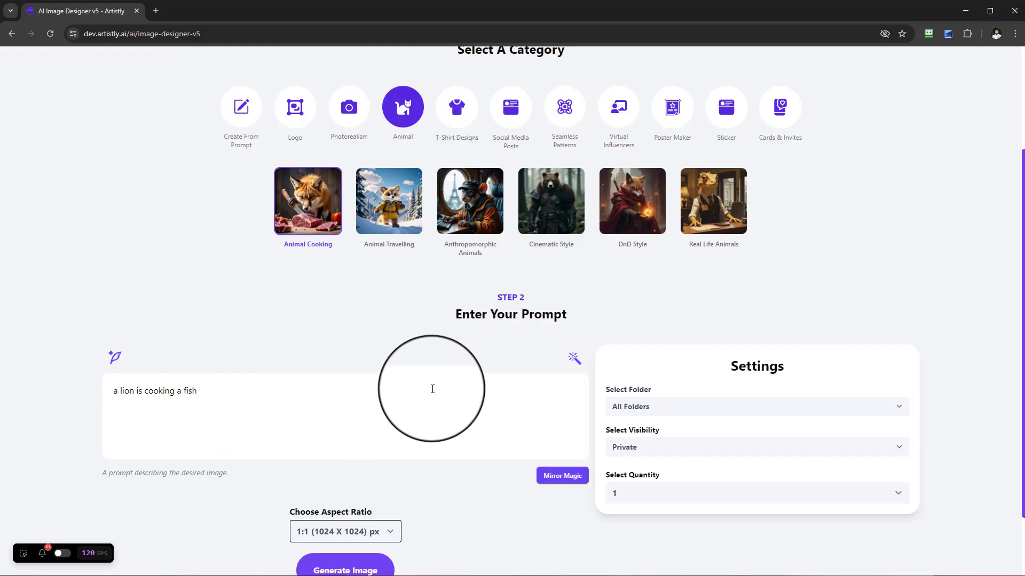
scroll(454, 395, "down", 2)
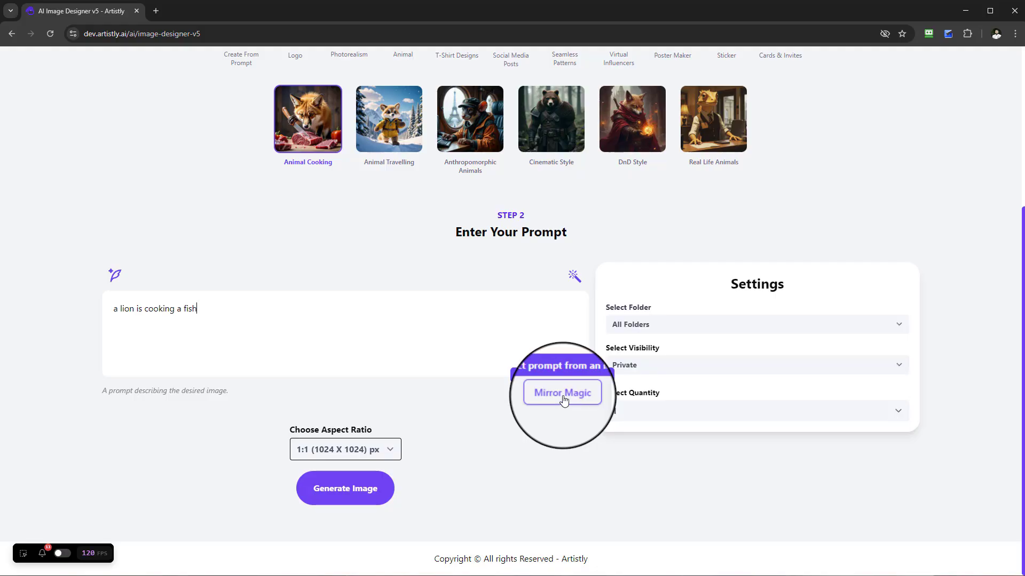
- Set the image quantity to 4, keeping All Folders and the 1:1 aspect ratio
left_click(636, 414)
left_click(641, 477)
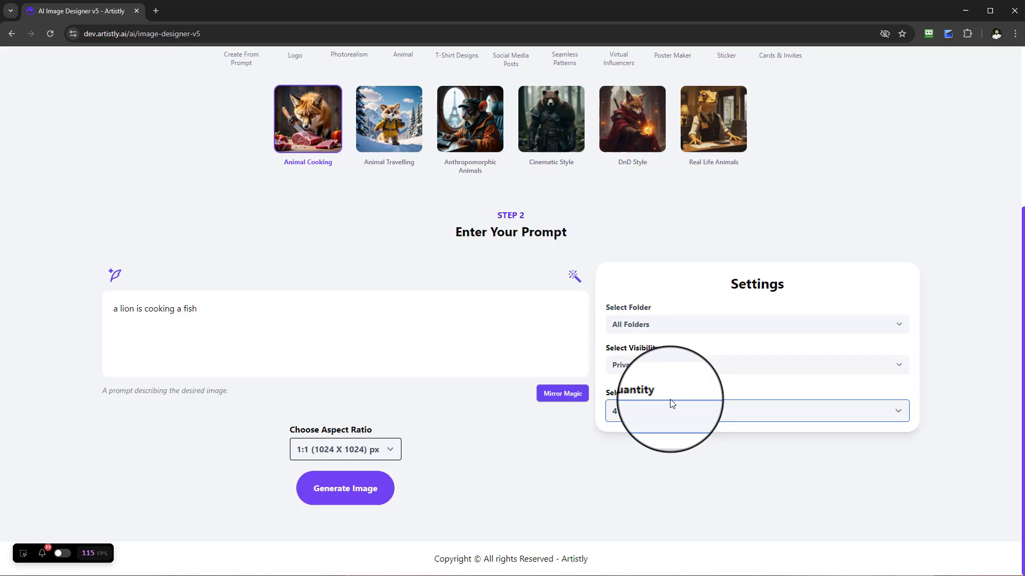
left_click(622, 330)
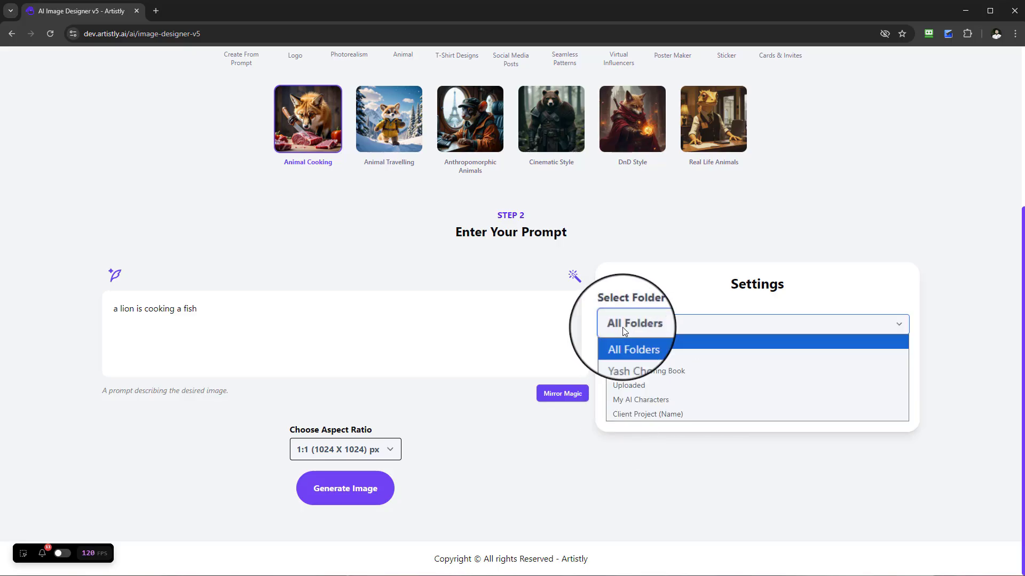
left_click(622, 330)
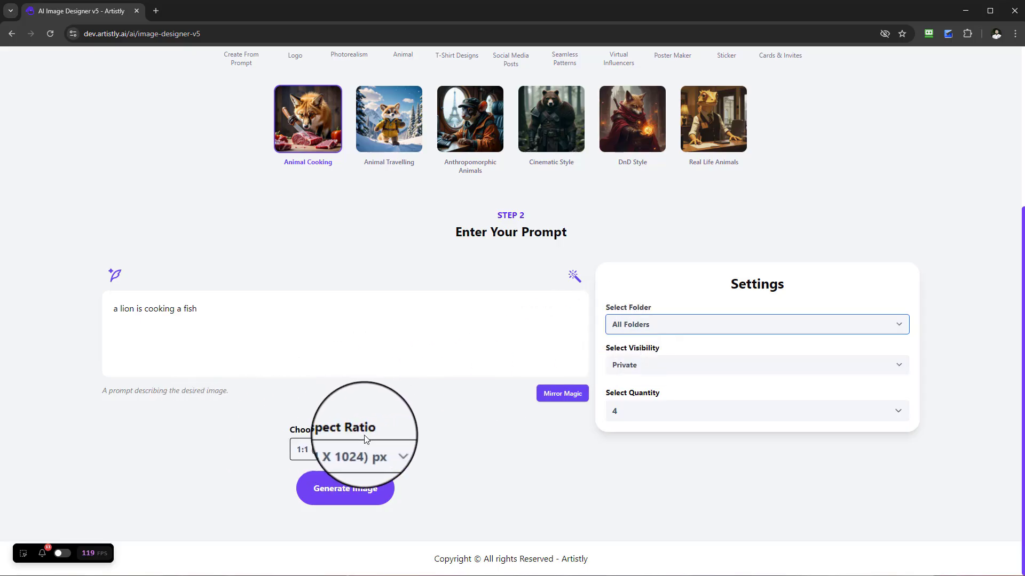
left_click(369, 452)
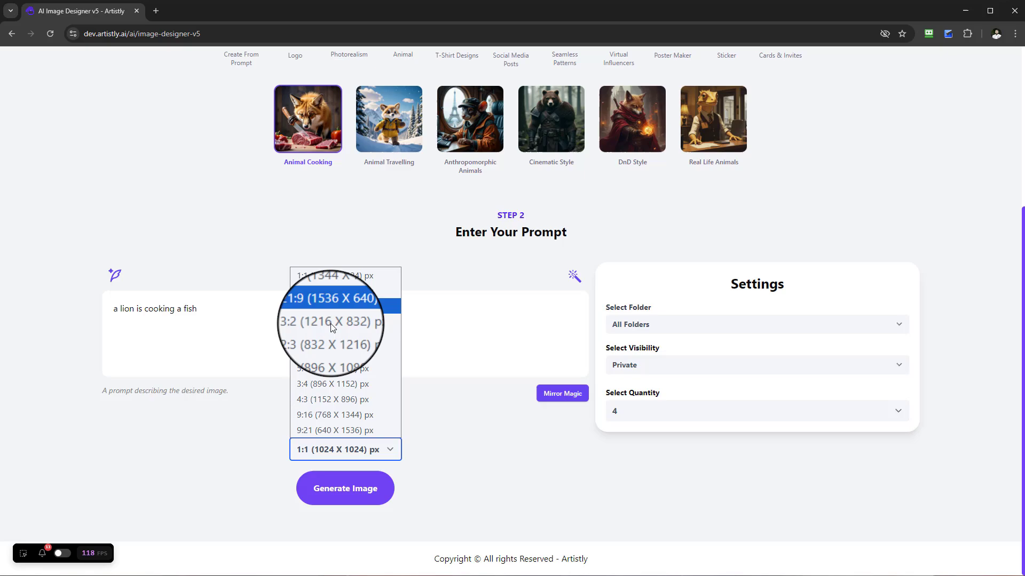
left_click(360, 491)
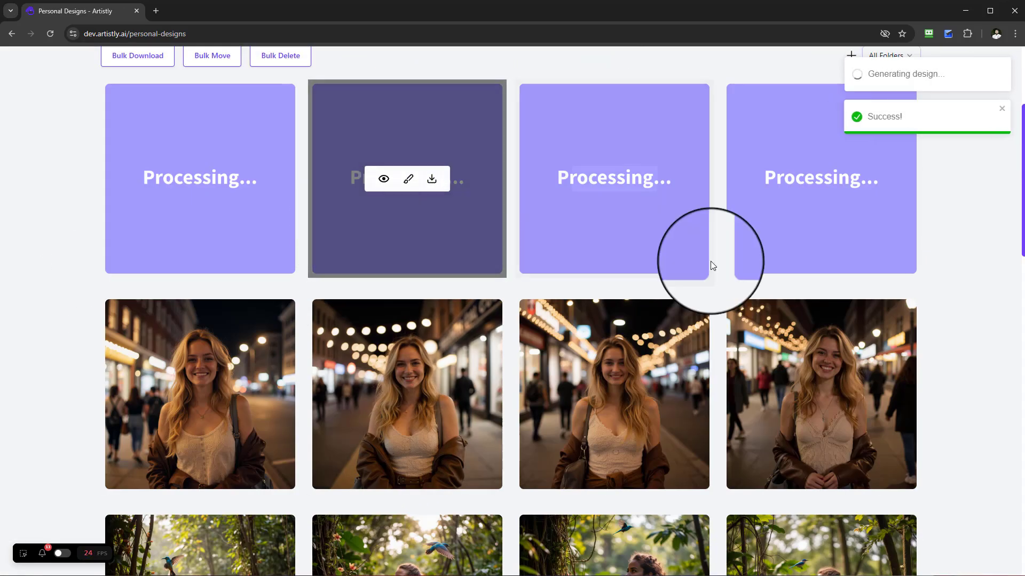
- Scroll the Personal Designs gallery while the four lion-cooking images finish processing
scroll(817, 337, "up", 2)
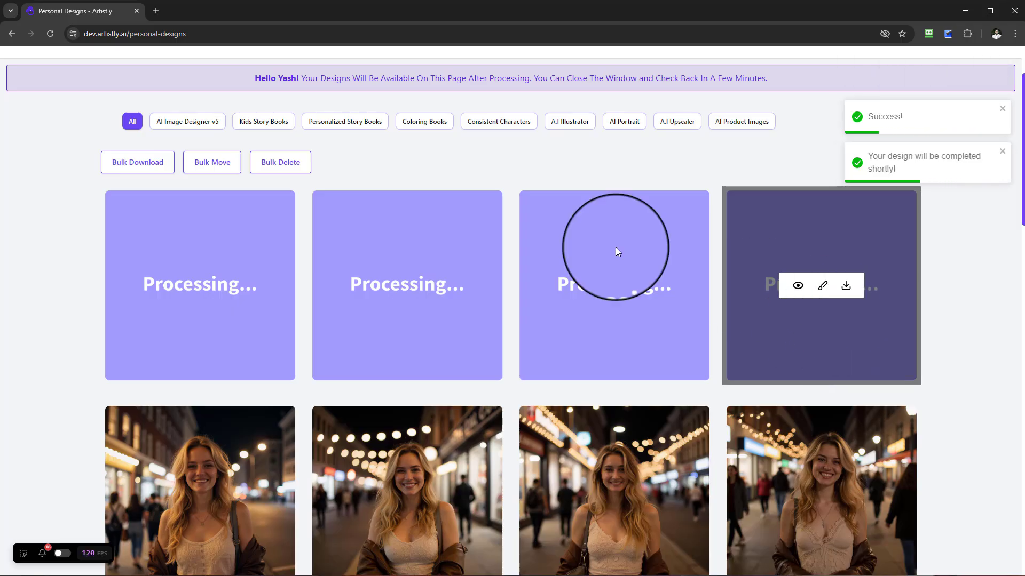
scroll(481, 234, "up", 1)
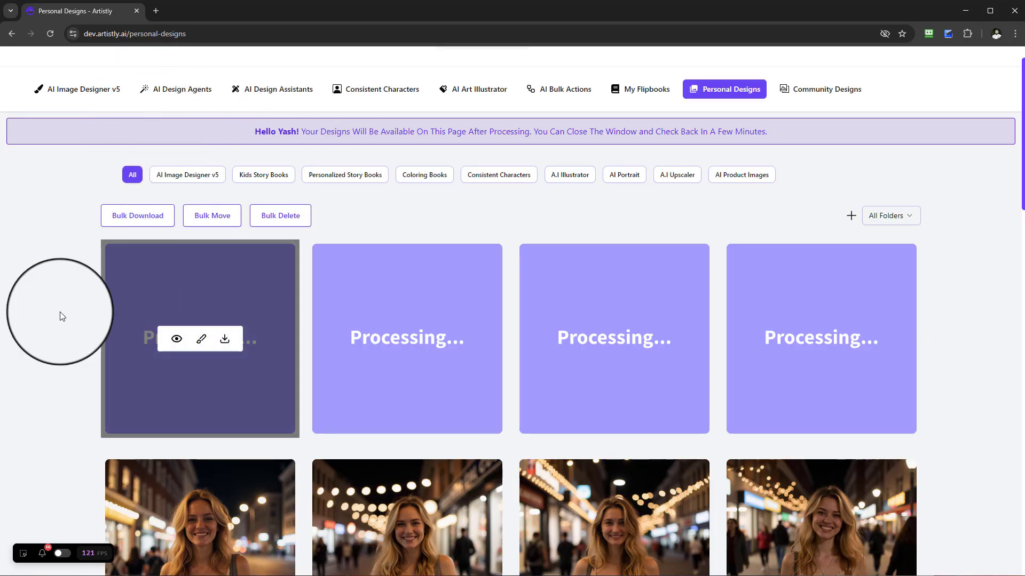
scroll(62, 355, "up", 1)
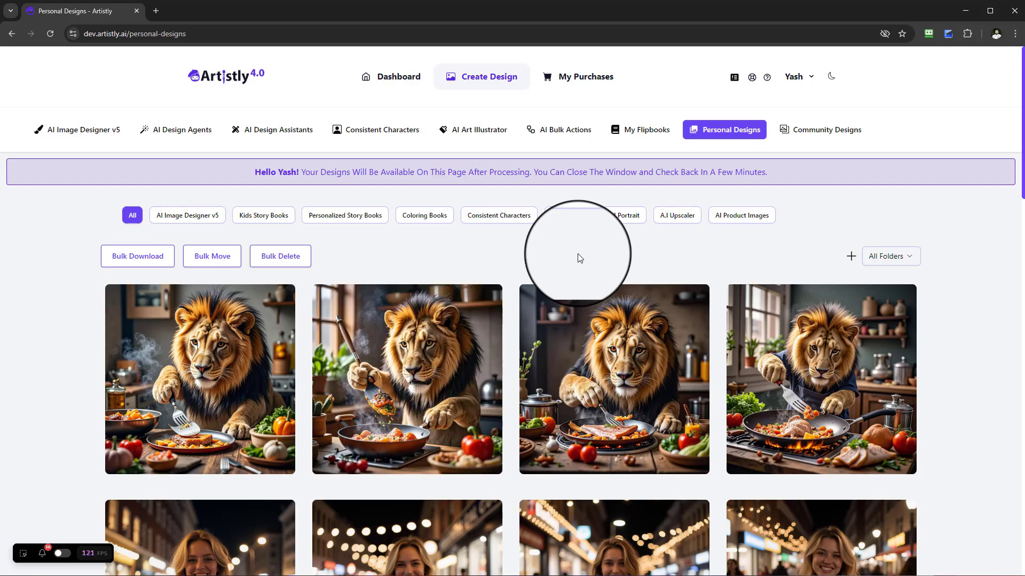
- Inspect the third lion image's details, then return to the AI Image Designer v5 page
mouse_move(904, 433)
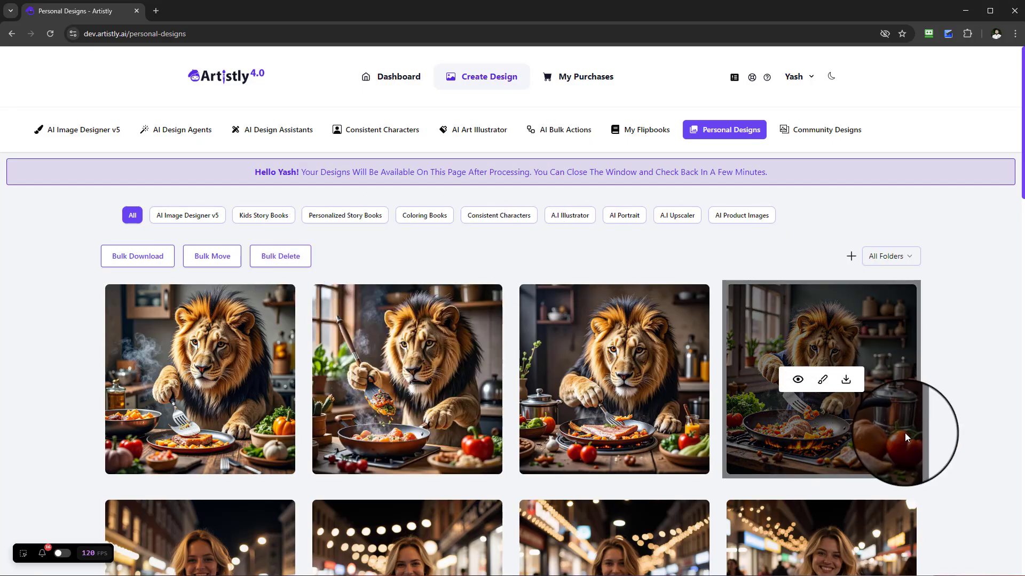
mouse_move(587, 437)
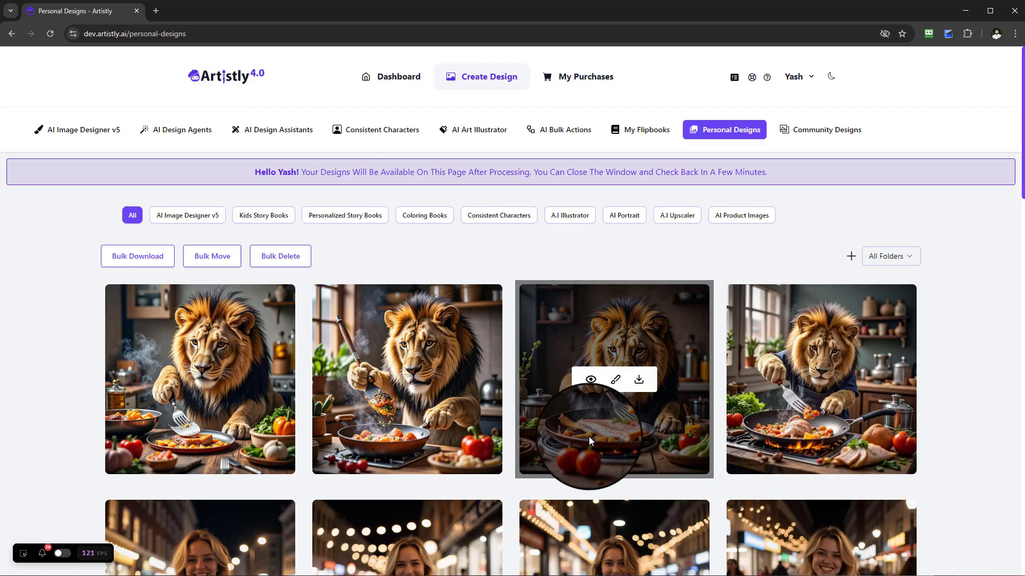
left_click(591, 380)
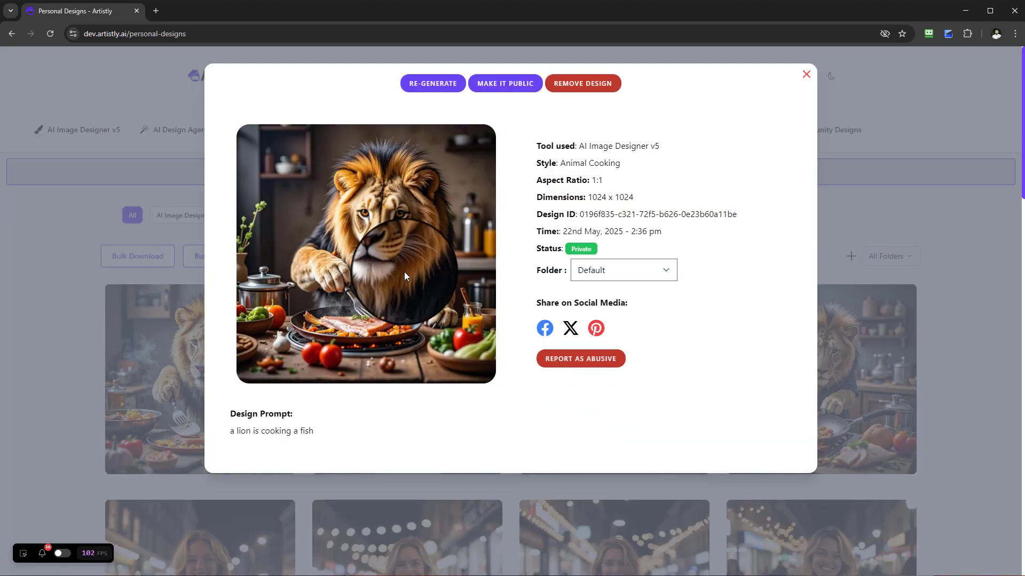
left_click(813, 60)
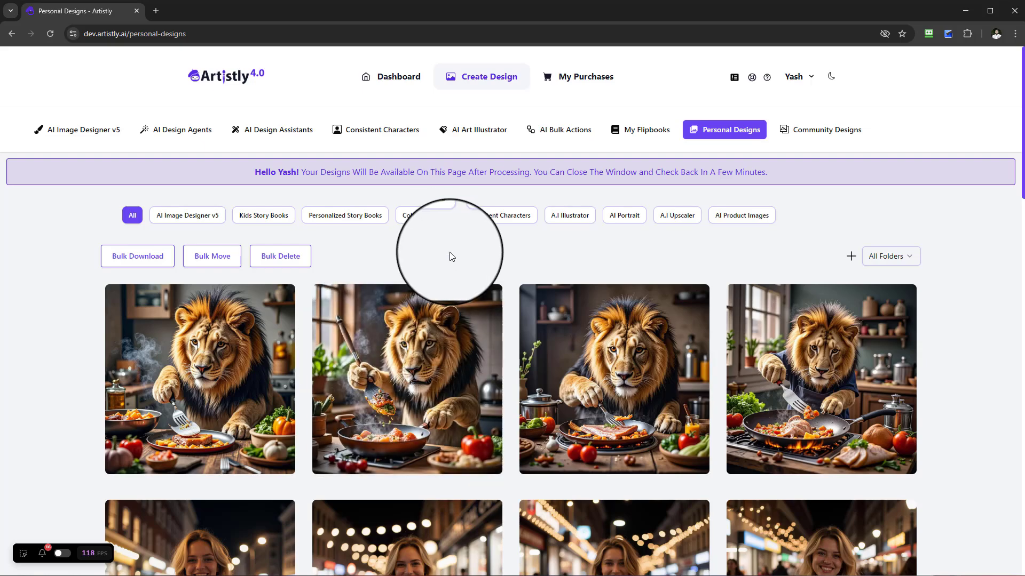
left_click(122, 137)
- Choose Animal > Real Life Animals, enter 'a lizard on the beach' with corrected spelling, quantity 1
left_click(406, 268)
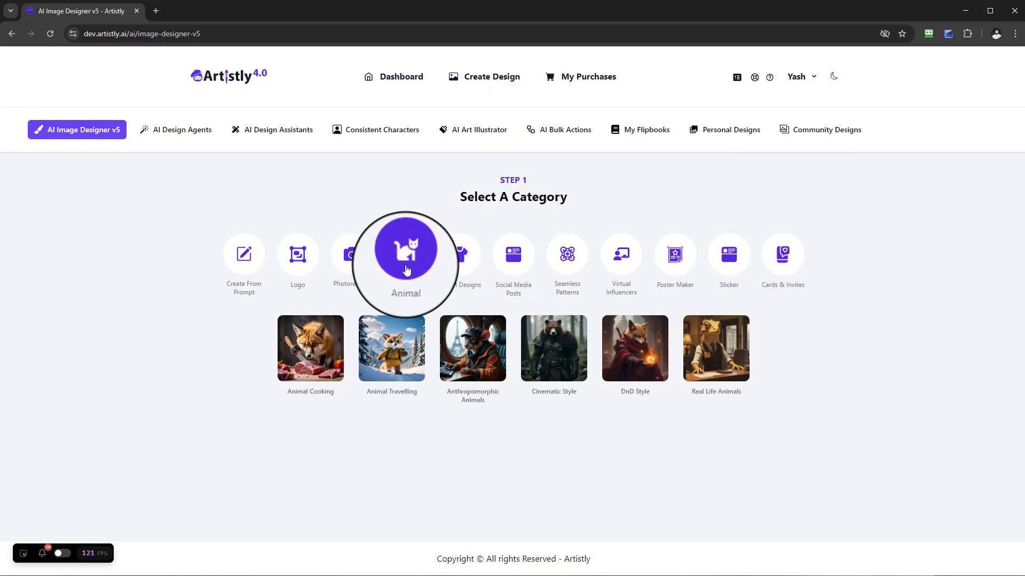
left_click(718, 370)
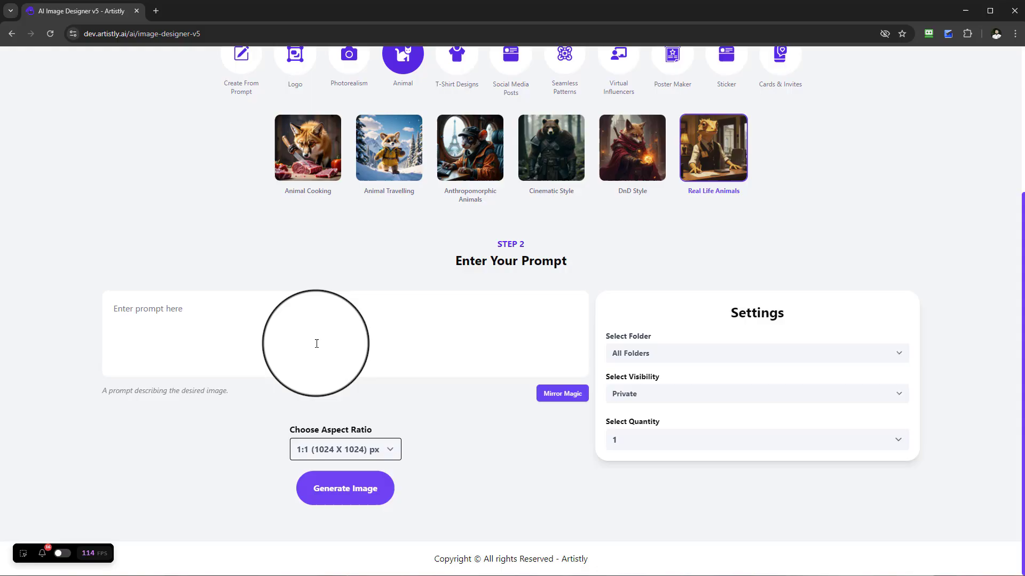
left_click(316, 343)
type("a lizaed on the h")
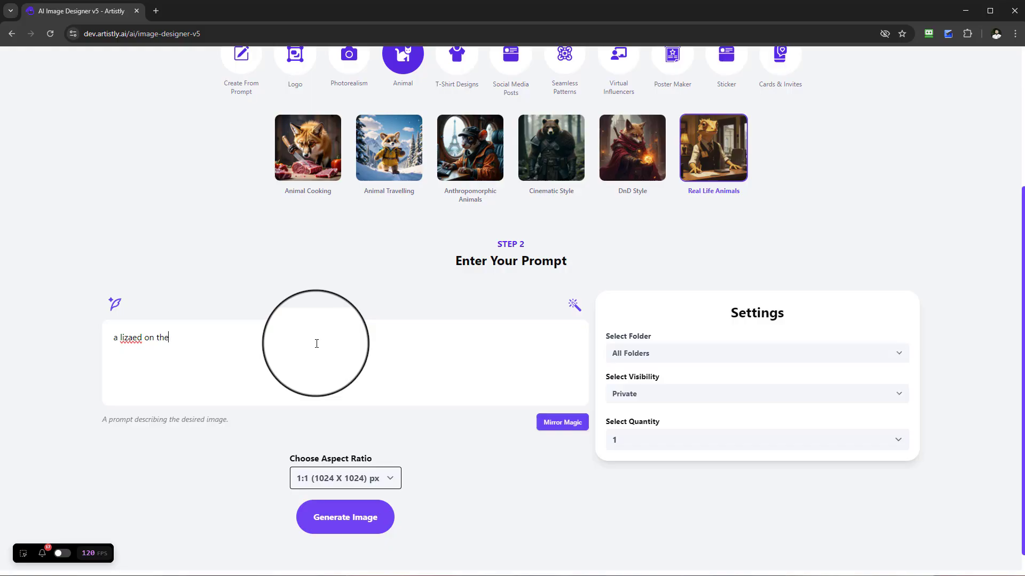
right_click(135, 338)
left_click(222, 101)
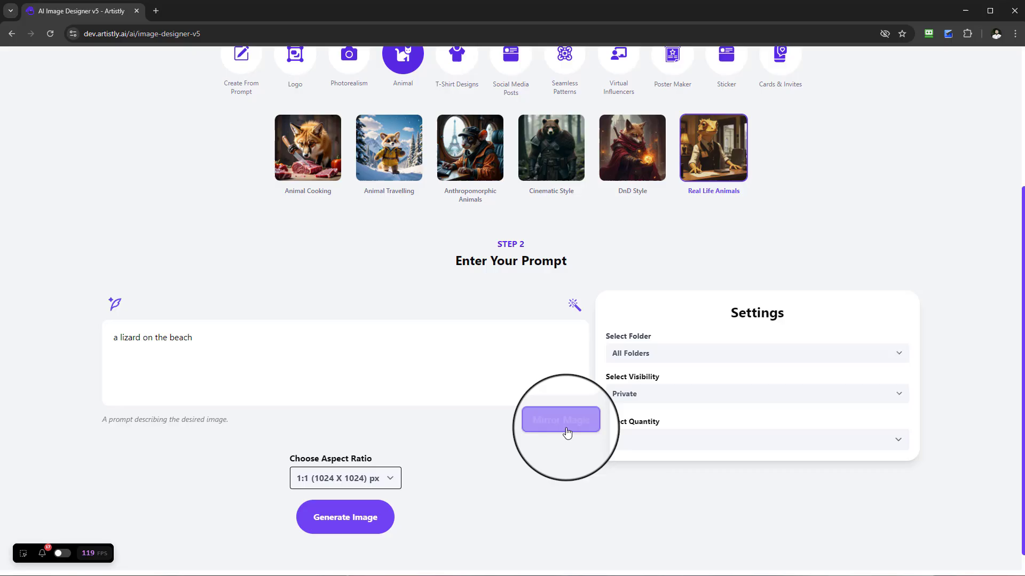
left_click(628, 440)
left_click(632, 460)
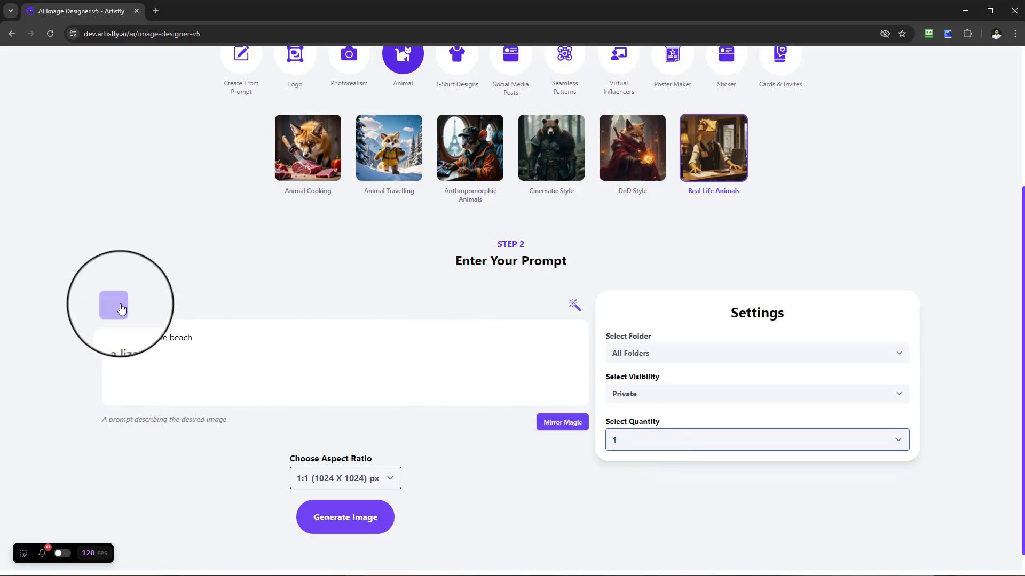
- Generate the lizard-on-the-beach image and wait for it in Personal Designs
left_click(337, 523)
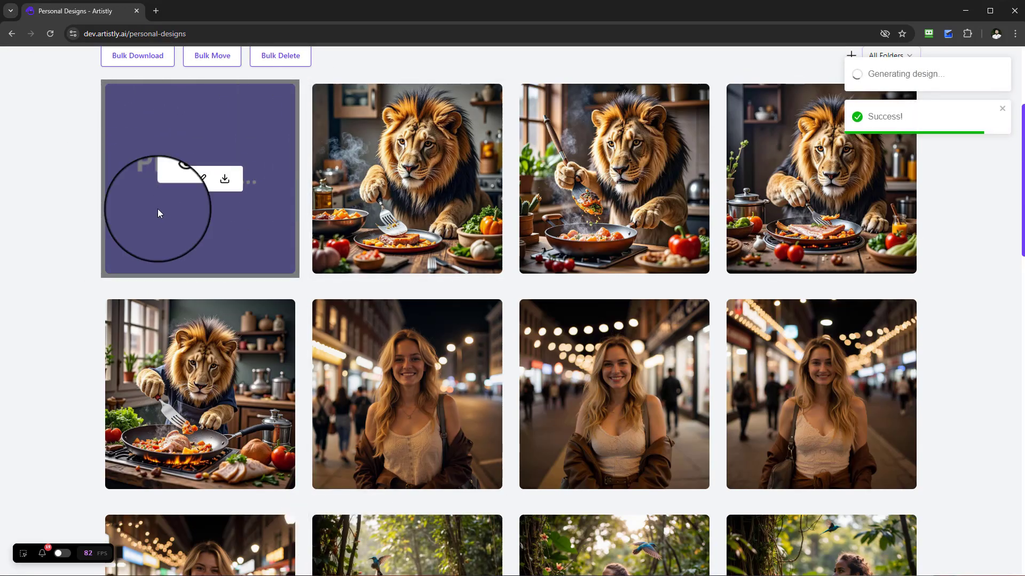
scroll(803, 233, "up", 2)
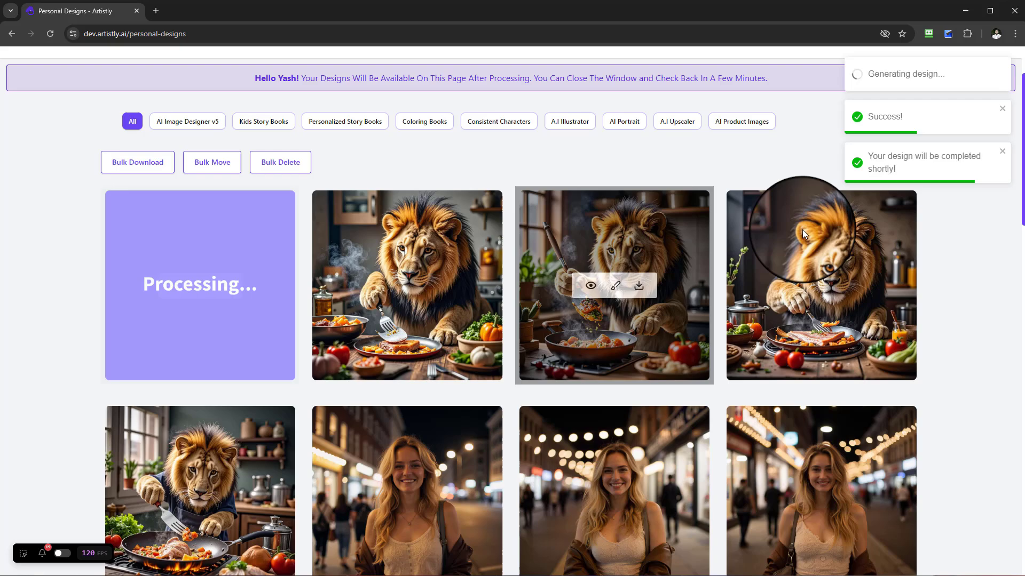
scroll(287, 279, "up", 1)
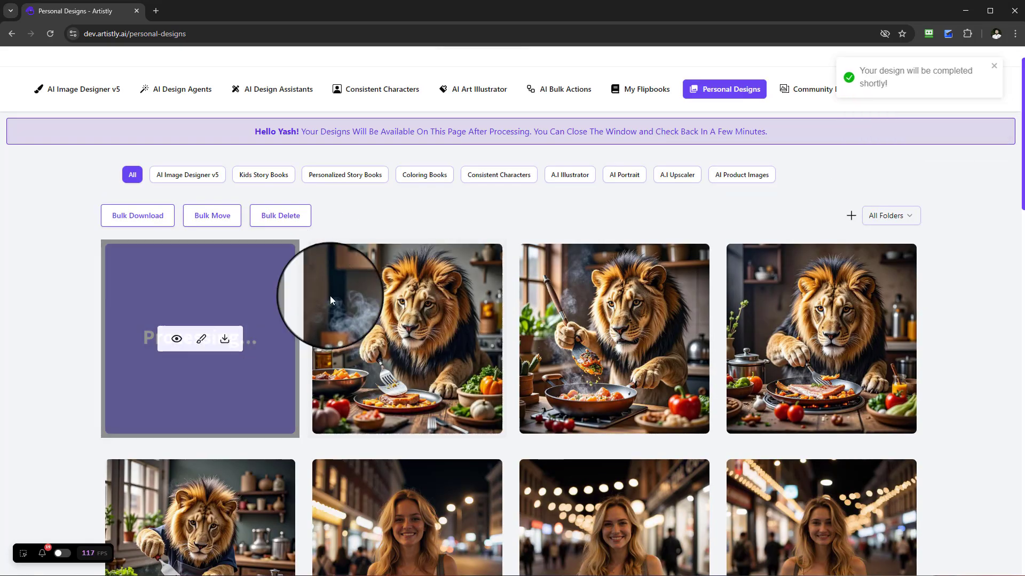
mouse_move(616, 344)
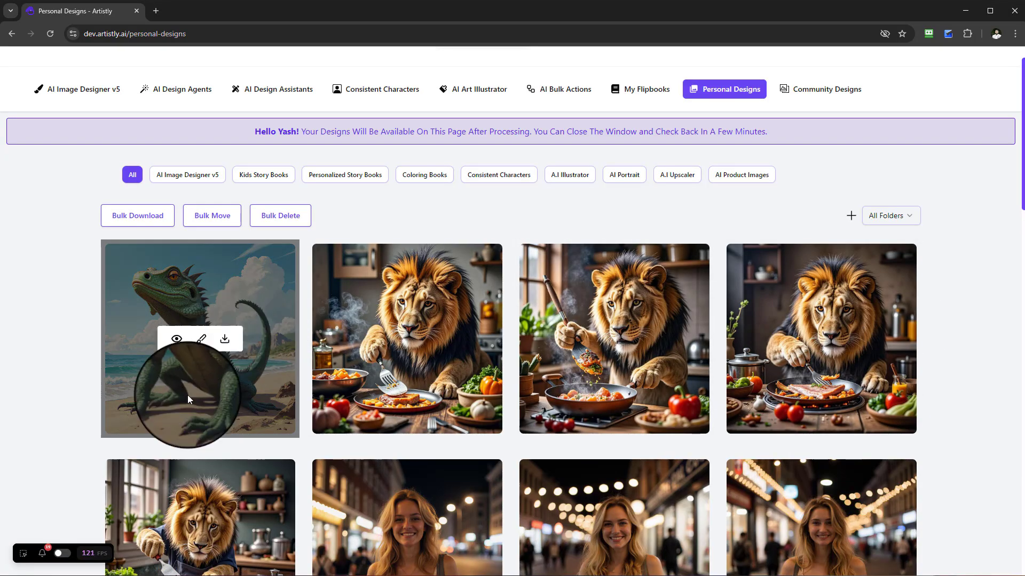
- Review the new lizard design's details and send it back to the designer with RE-GENERATE
left_click(178, 341)
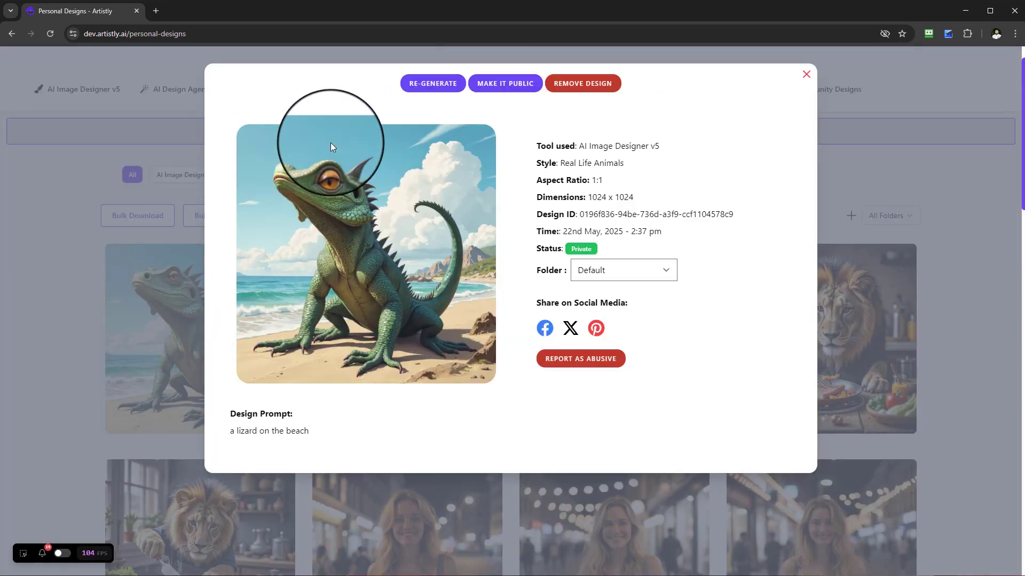
left_click(806, 77)
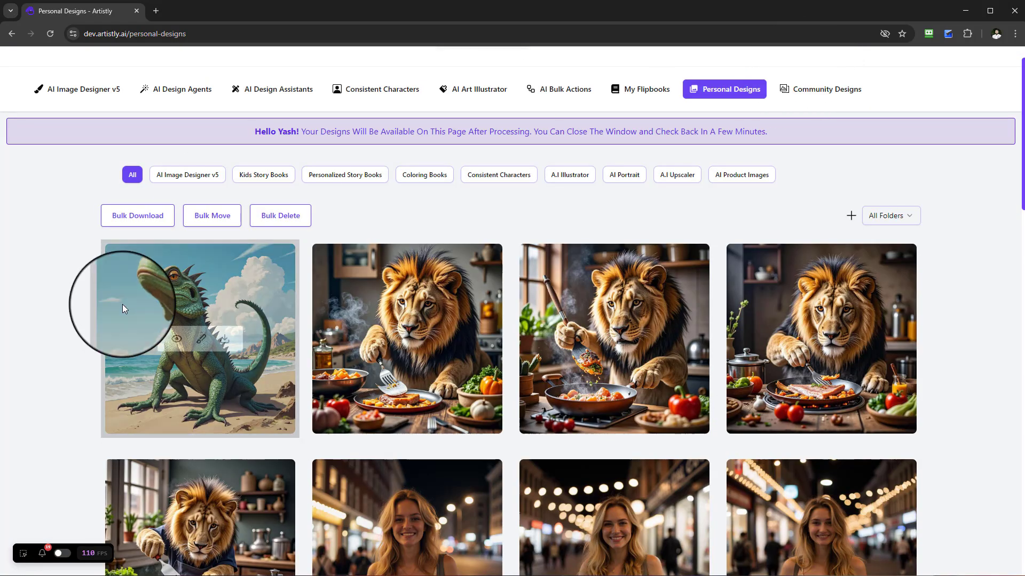
left_click(178, 341)
left_click(425, 87)
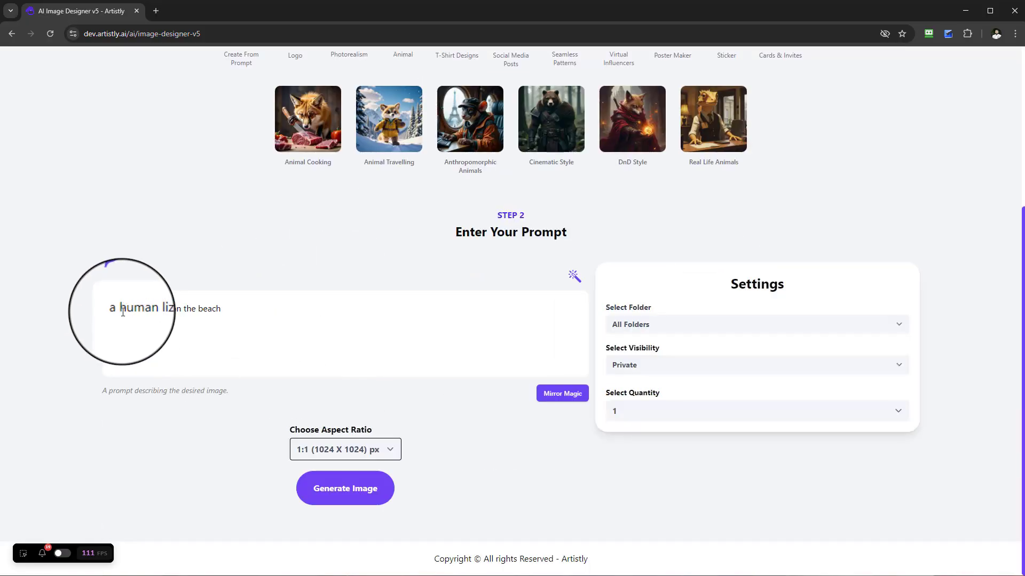
- Generate a second lizard image from the edited prompt and wait for it to finish
left_click(338, 487)
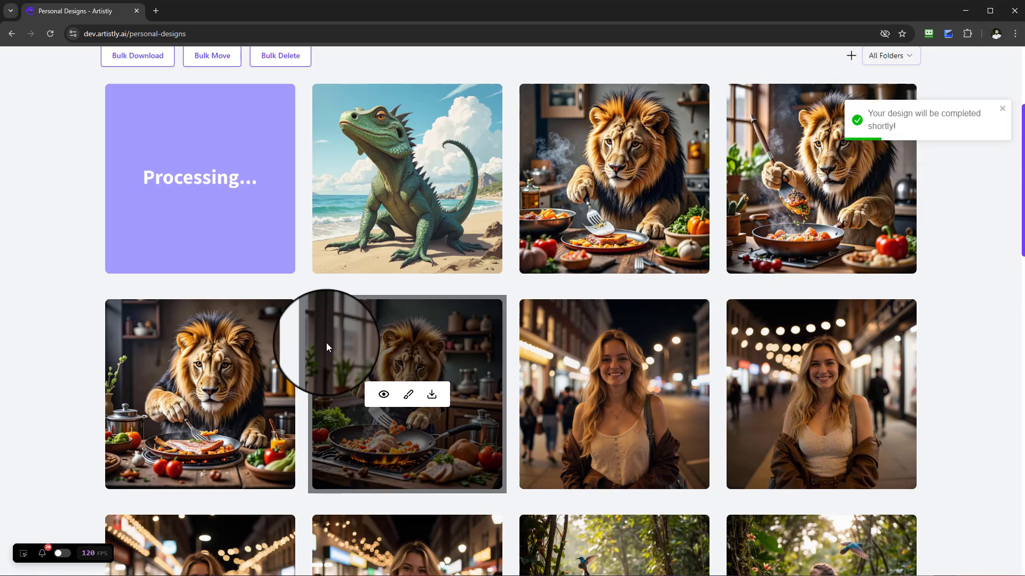
scroll(326, 346, "up", 2)
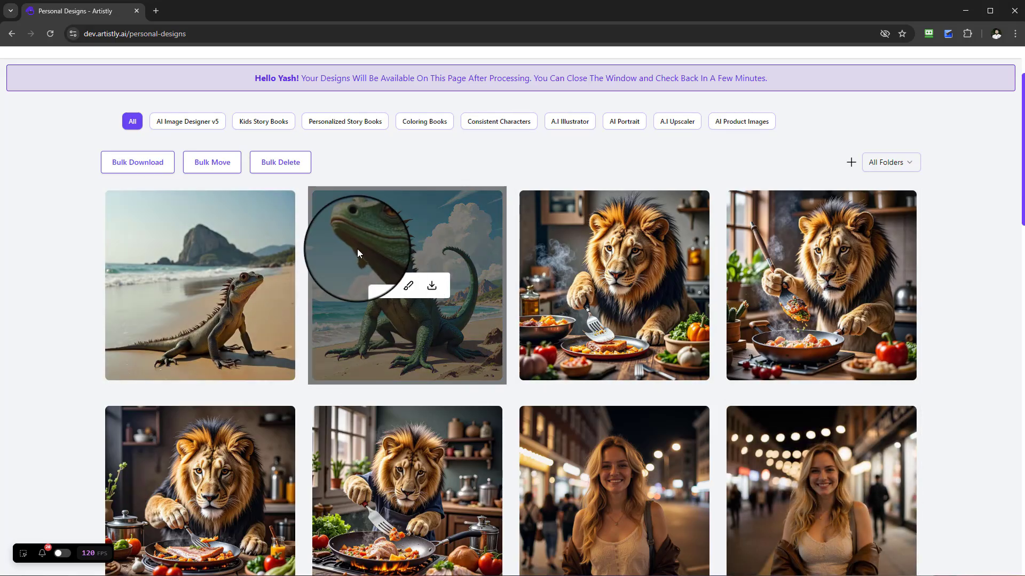
- Go through AI Design Agents to AI Image Designer v5 and pick the Animal category
scroll(357, 248, "up", 3)
left_click(180, 132)
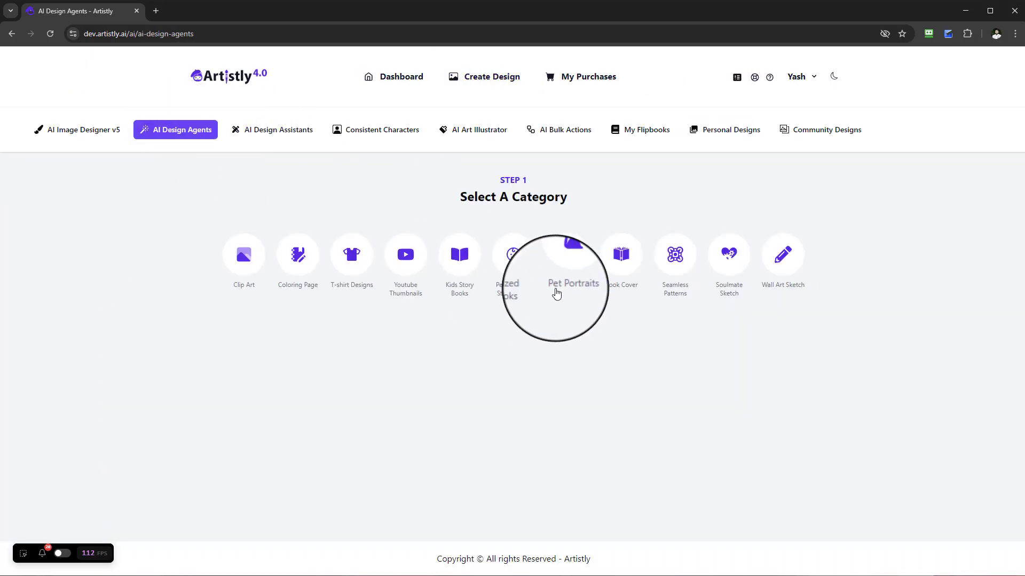
left_click(74, 129)
left_click(404, 267)
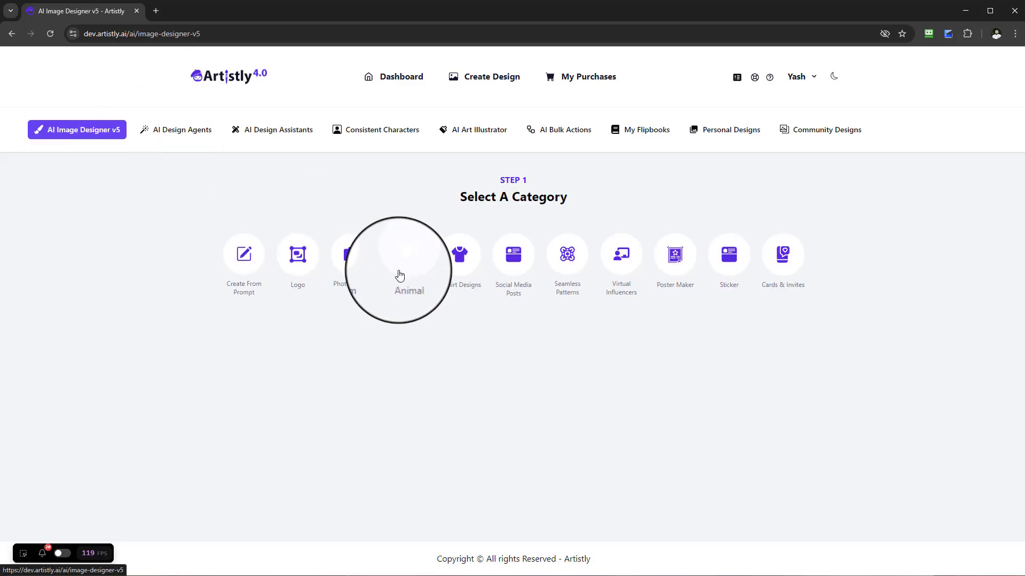